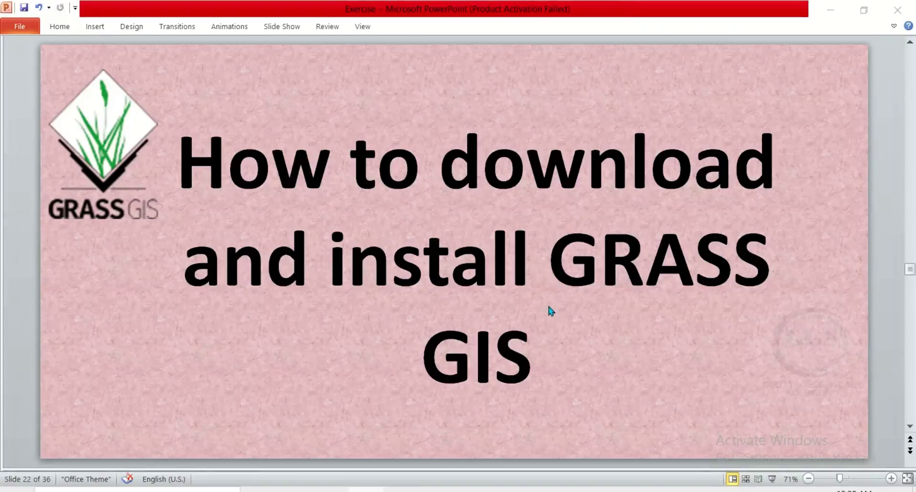
Step: Minimize PowerPoint and search Google for 'GRASS GIS' in a new Chrome tab
left_click(831, 10)
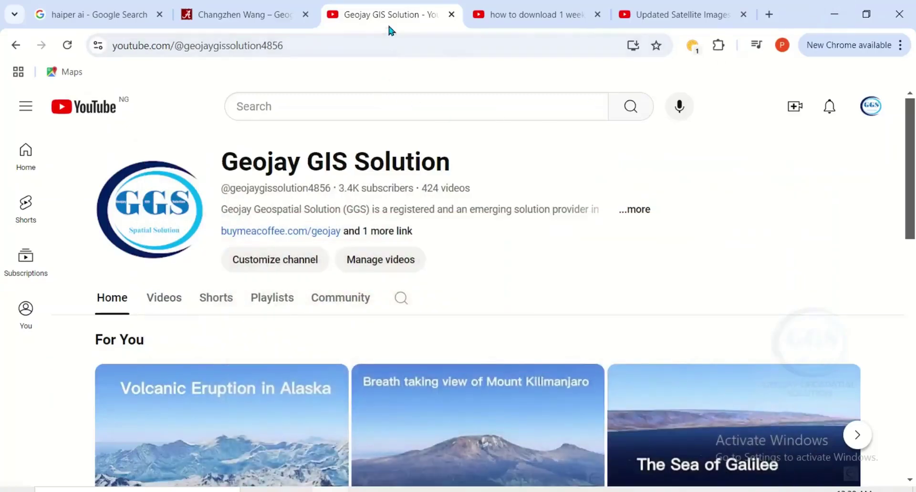
left_click(770, 15)
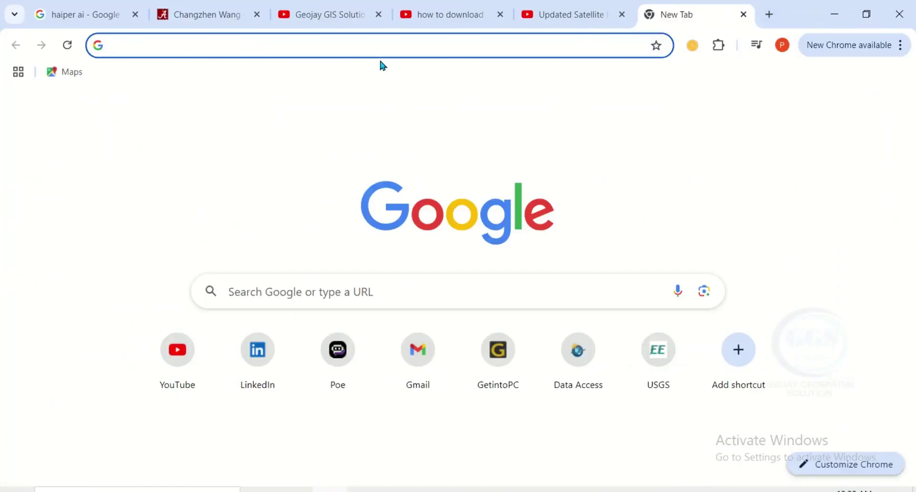
type("GRASS G")
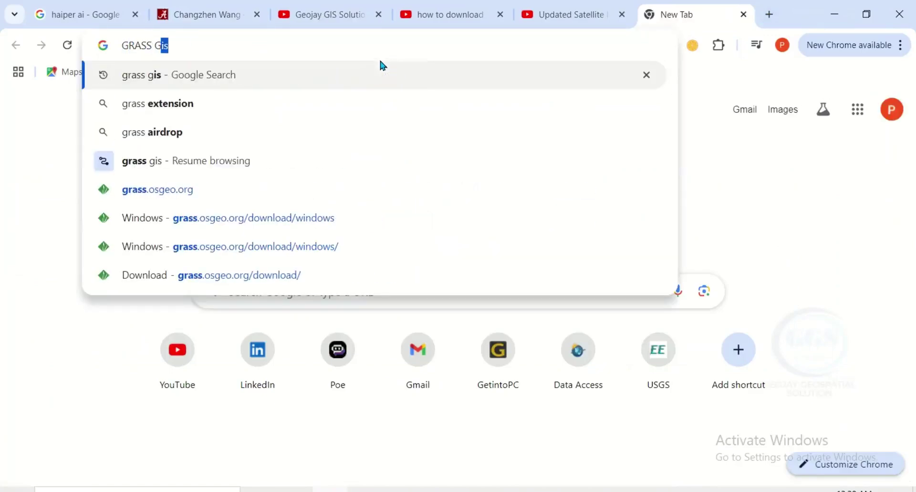
type("IS")
key("Return")
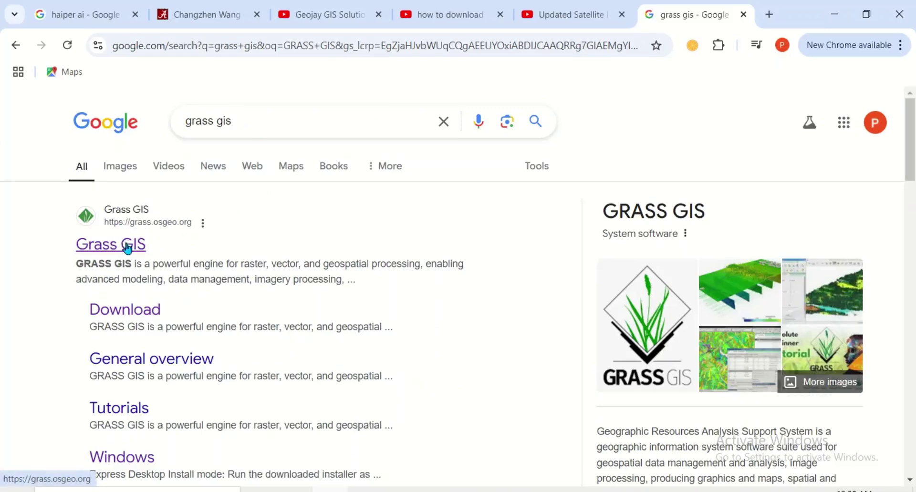
left_click(126, 246)
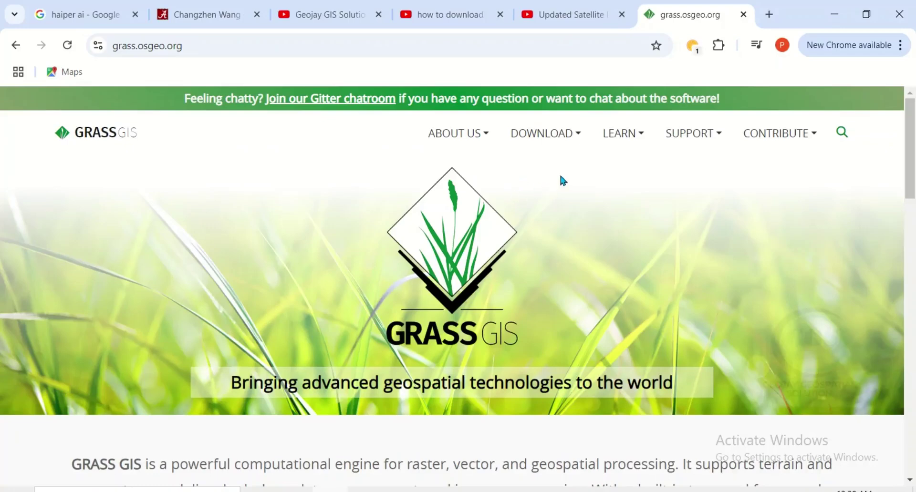
mouse_move(578, 148)
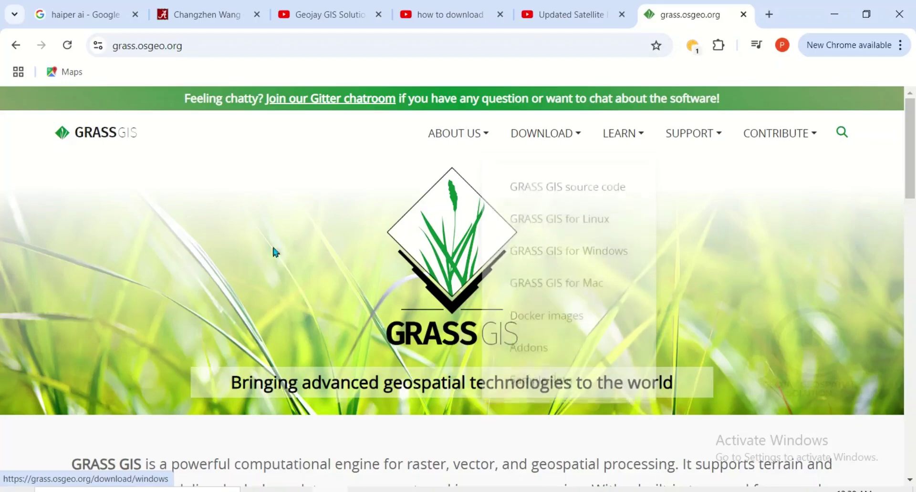
scroll(225, 253, "down", 8)
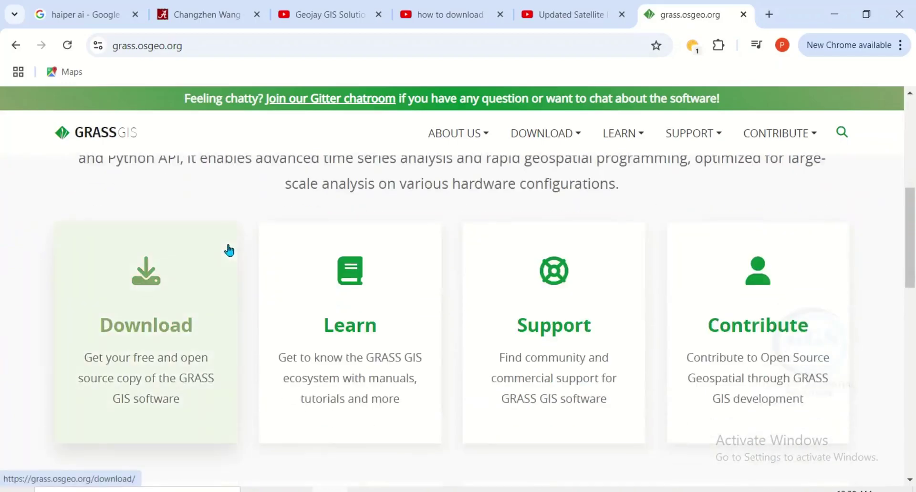
Step: Open the GRASS GIS Download page and scroll to the GRASS GIS for Windows section
left_click(144, 323)
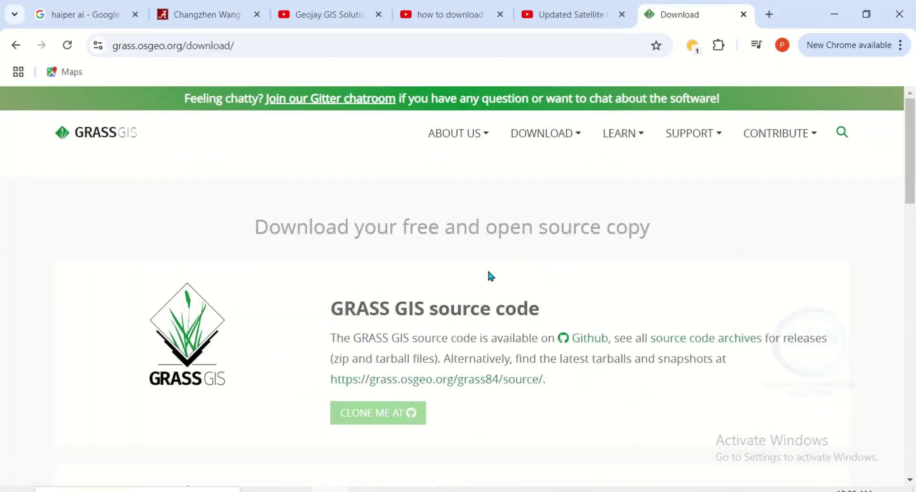
scroll(491, 276, "down", 3)
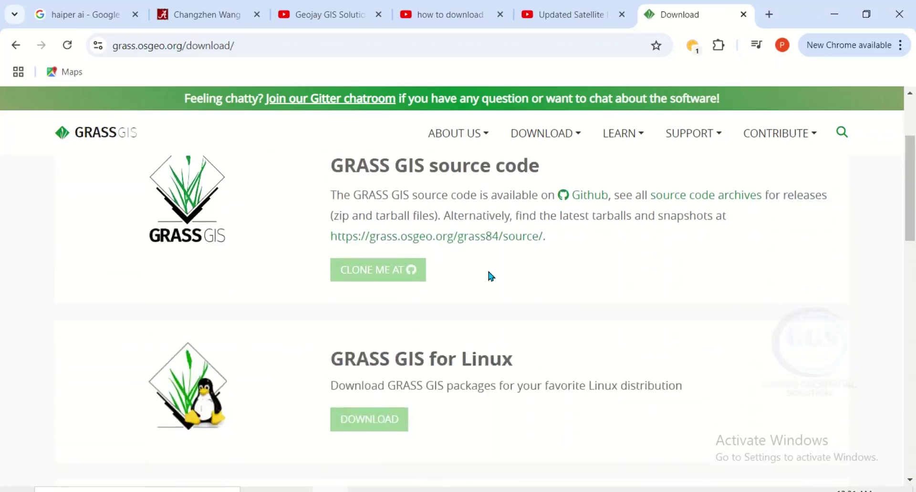
scroll(491, 276, "down", 1)
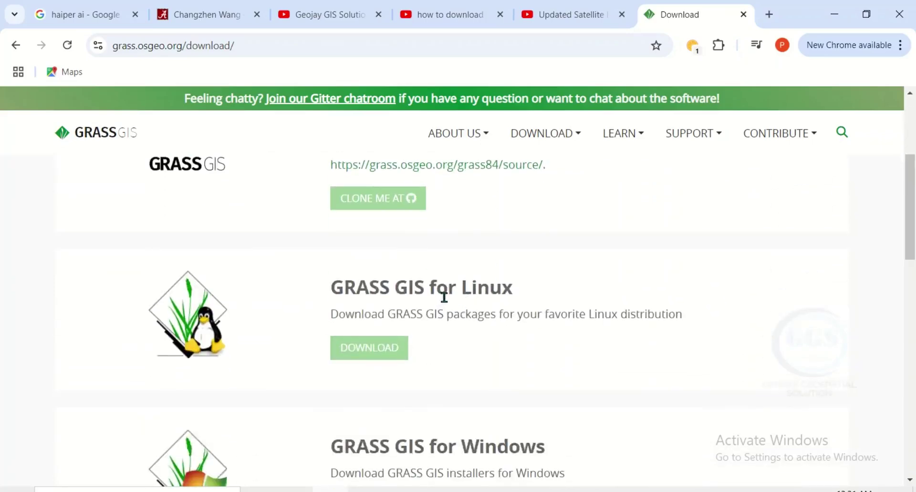
scroll(475, 292, "down", 3)
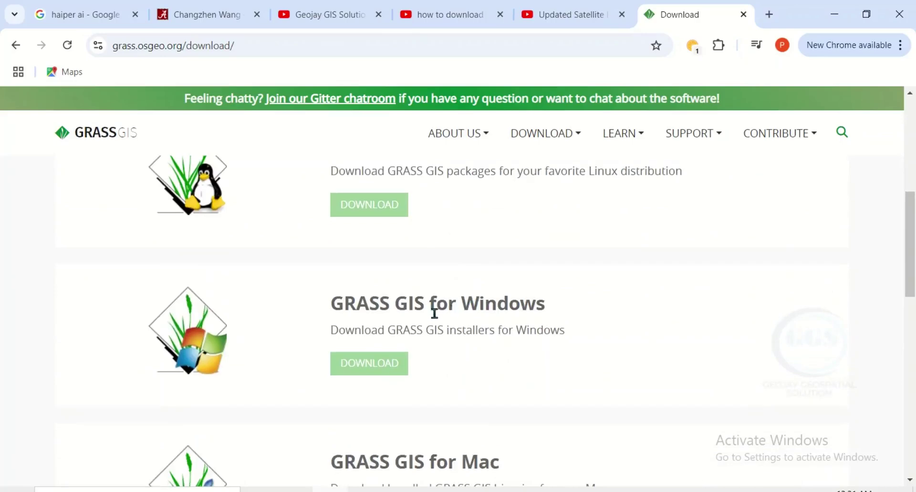
scroll(490, 304, "down", 3)
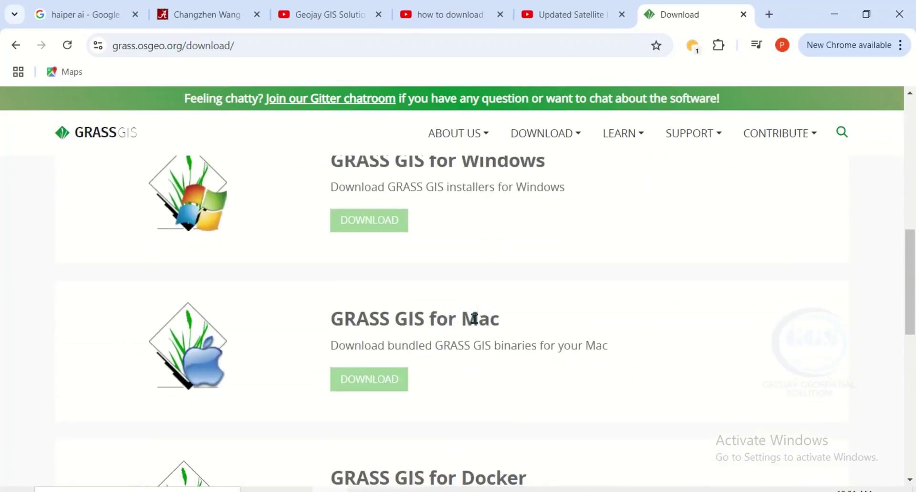
scroll(396, 261, "up", 1)
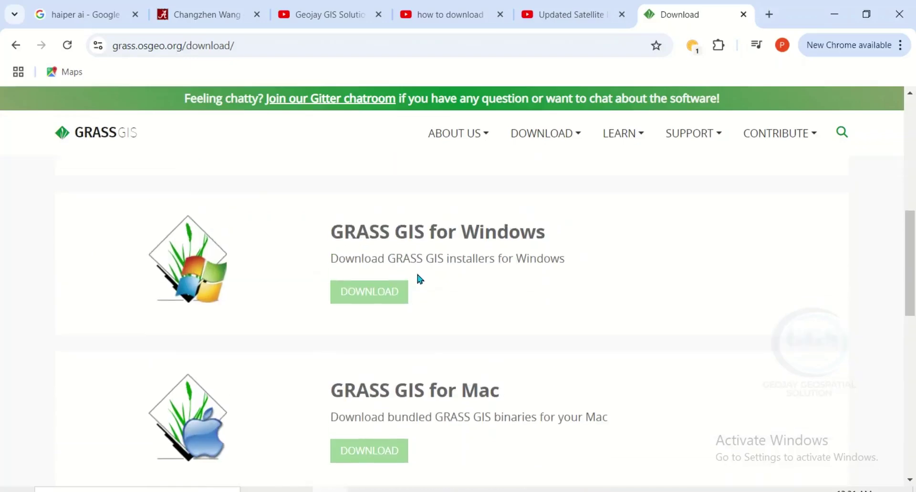
Step: Open the GRASS GIS for Windows download page and scroll to the GRASS GIS 8.4.0 release
left_click(365, 294)
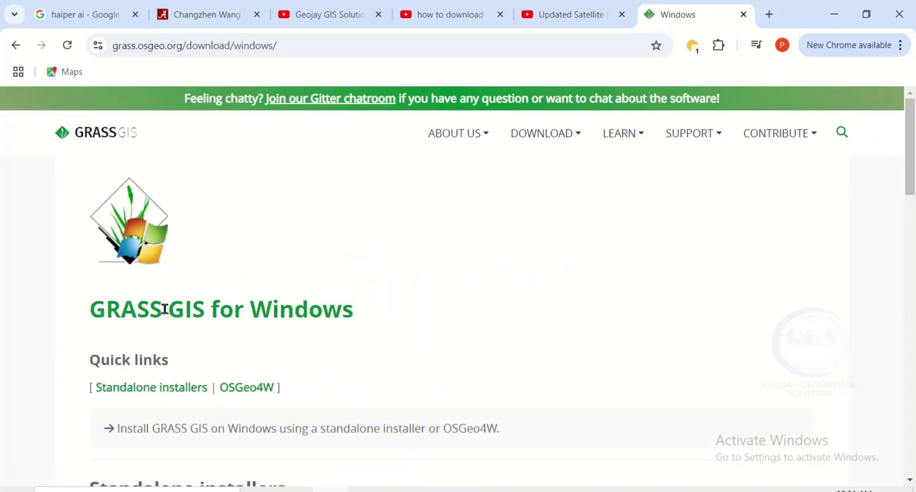
scroll(205, 290, "down", 2)
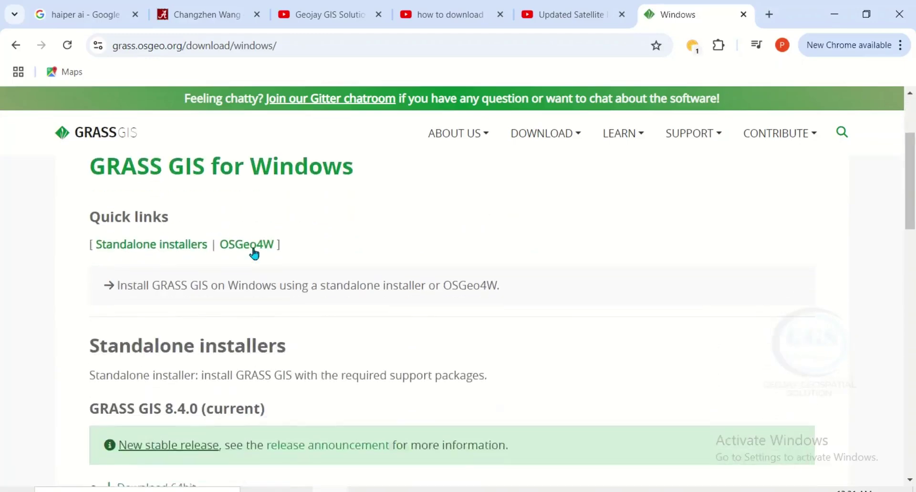
scroll(252, 241, "down", 2)
scroll(235, 279, "down", 3)
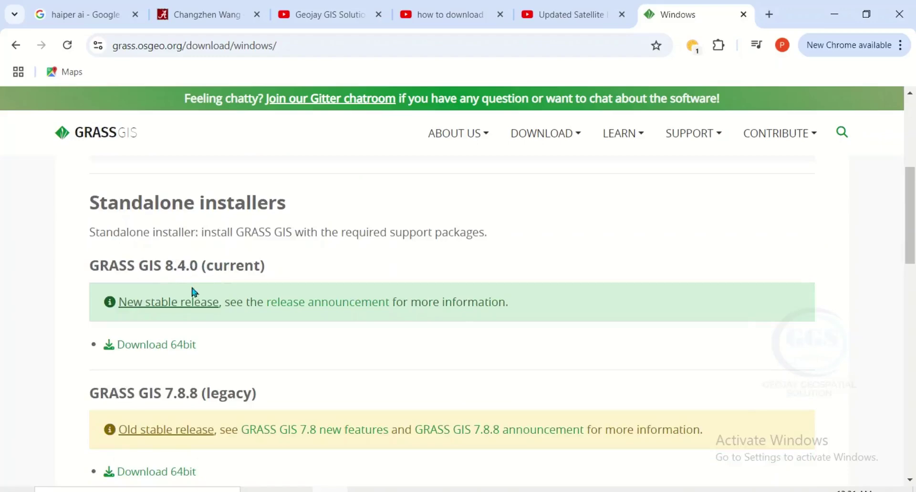
scroll(180, 347, "down", 1)
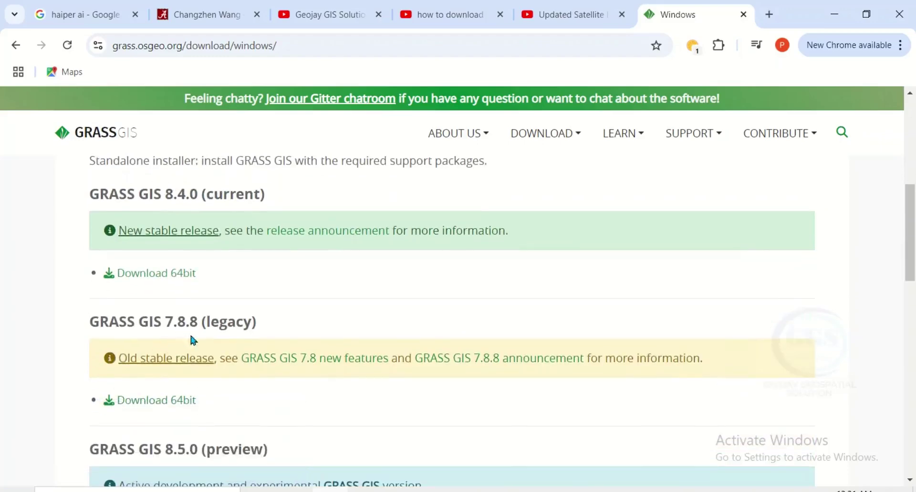
scroll(183, 363, "down", 2)
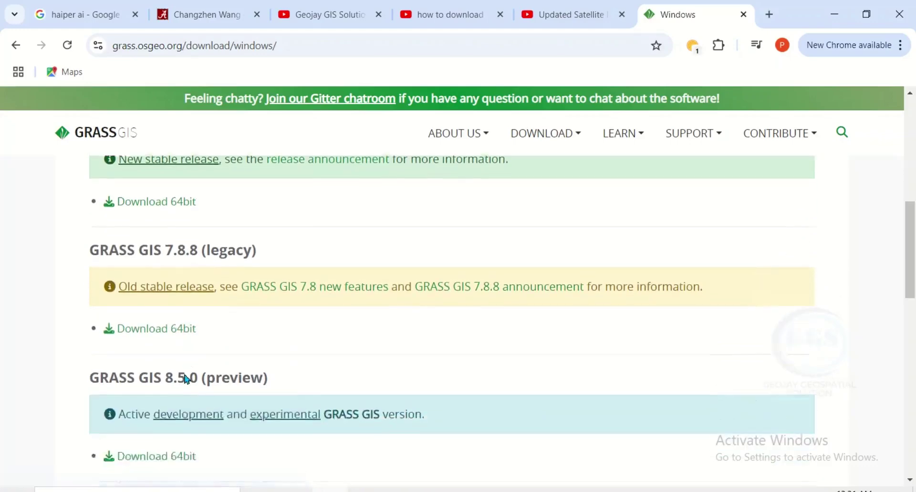
scroll(186, 364, "up", 3)
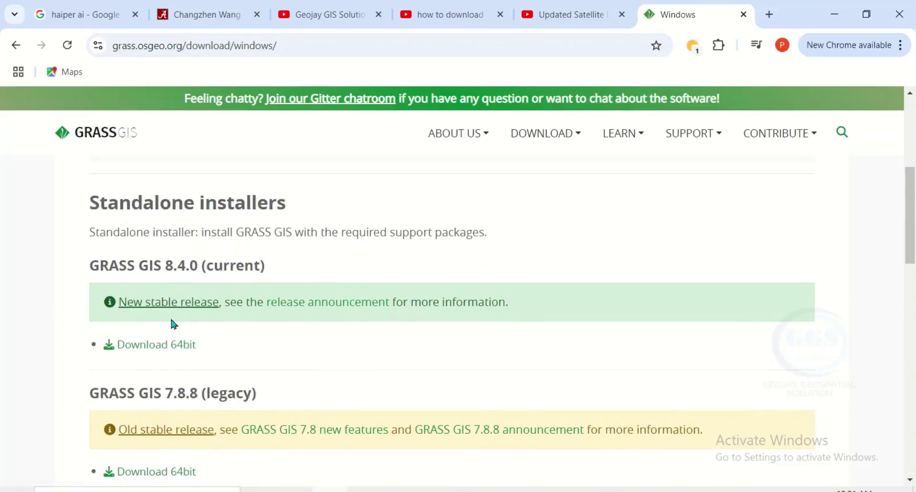
Step: Download the 64-bit GRASS GIS 8.4.0 installer and bring the Downloads folder forward
left_click(182, 350)
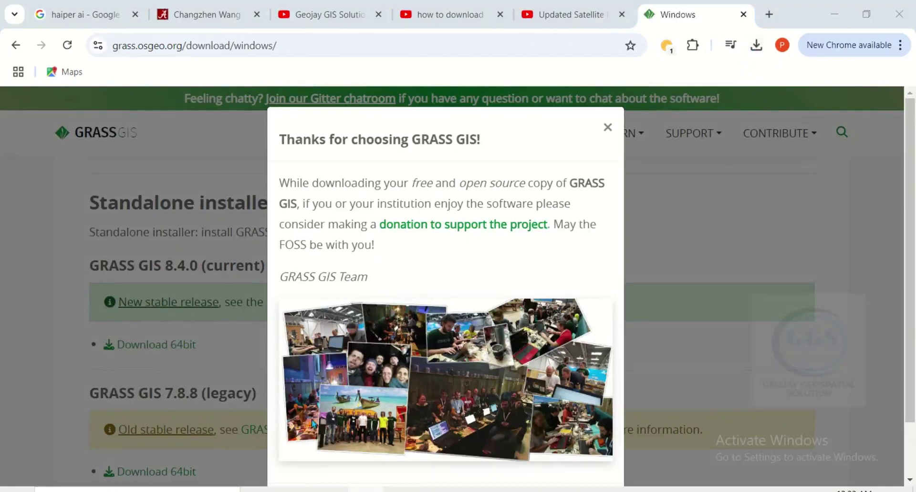
mouse_move(291, 490)
left_click(291, 420)
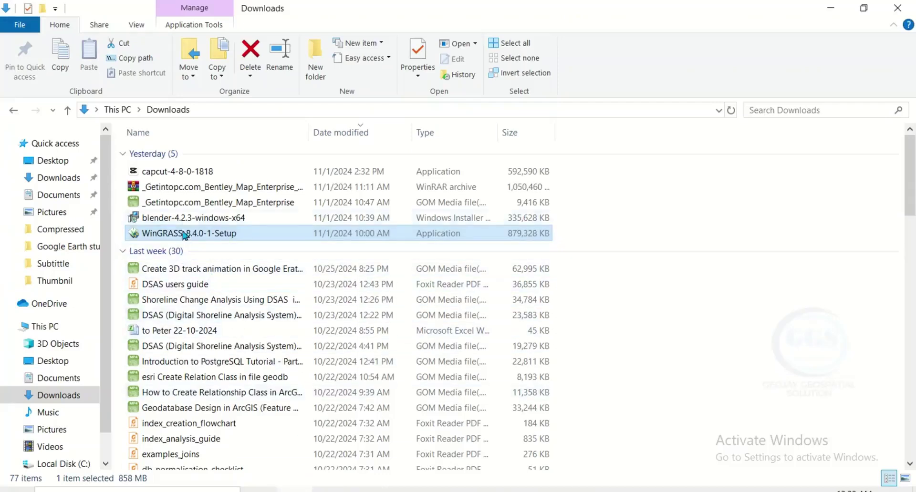
Step: Launch WinGRASS-8.4.0-1-Setup from the Downloads folder
left_click(60, 178)
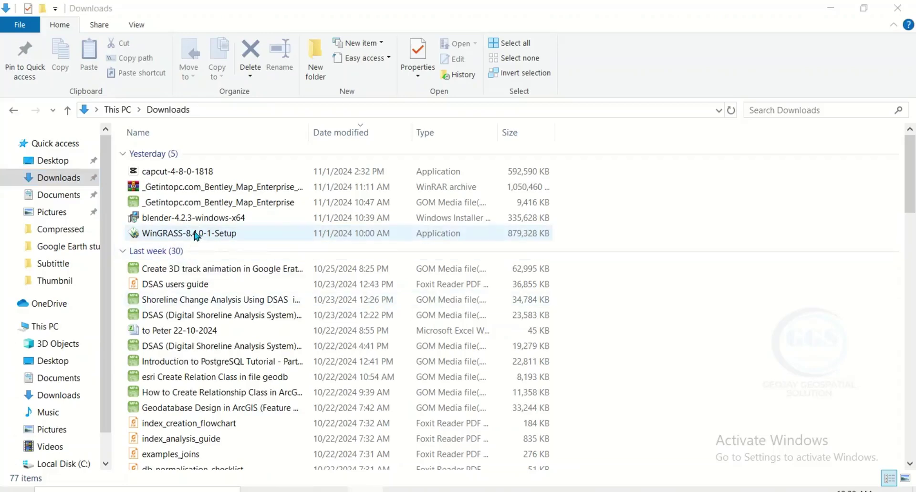
double_click(196, 234)
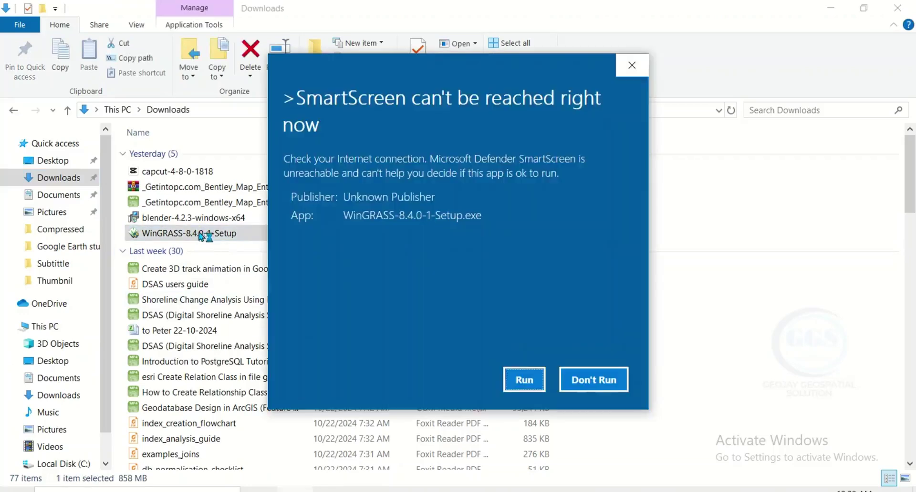
Step: Allow the installer past SmartScreen, accept the license, and keep C:\Program Files\GRASS GIS 8.4
left_click(519, 380)
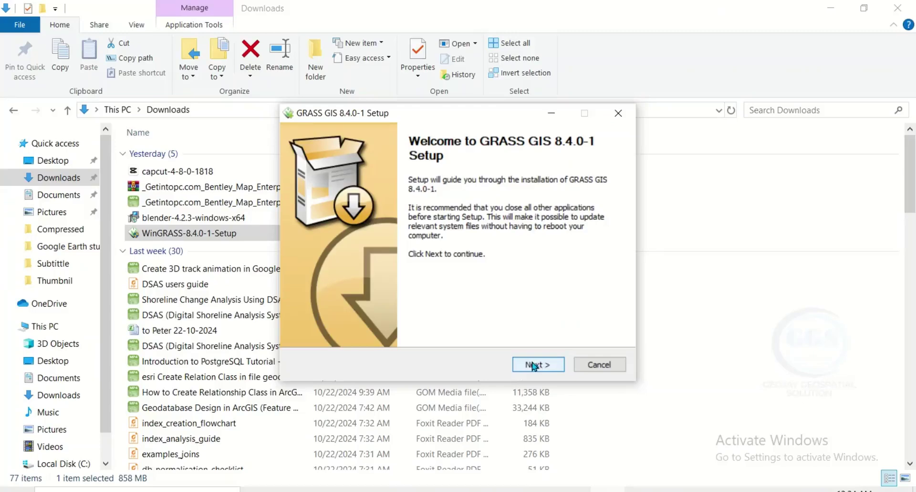
left_click(533, 366)
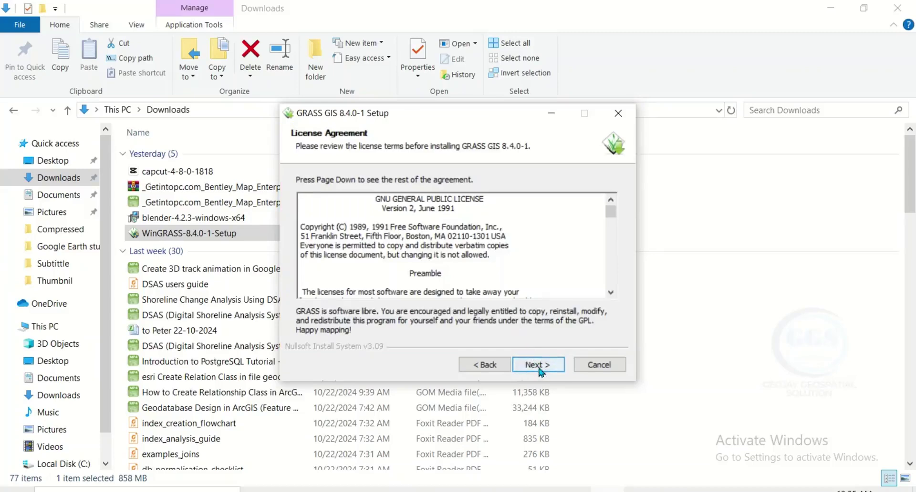
left_click(541, 370)
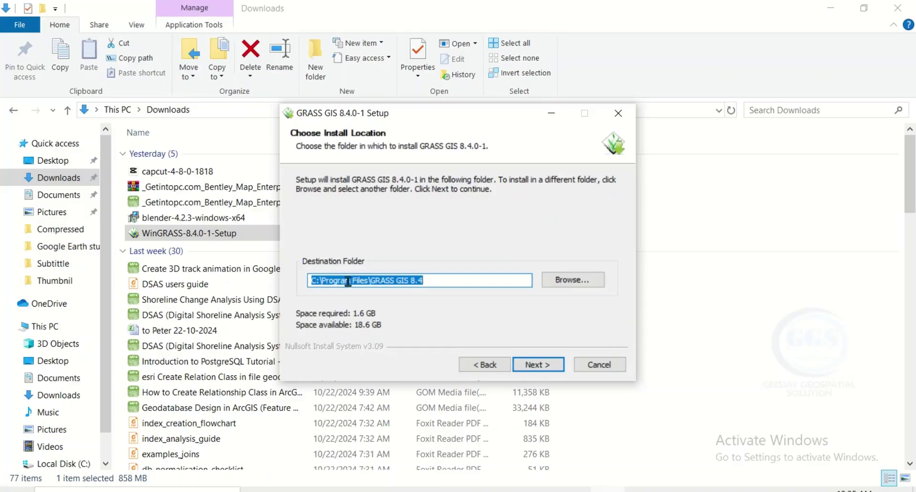
left_click(532, 367)
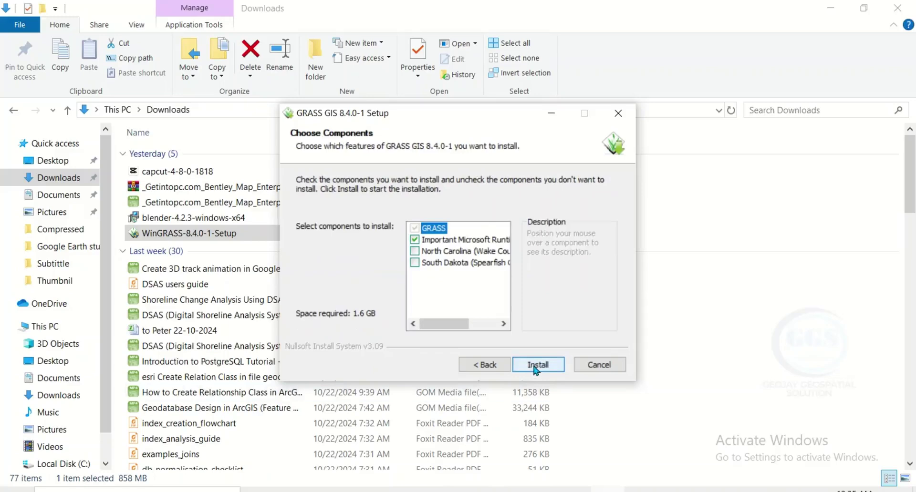
Step: Install GRASS GIS 8.4.0-1 with the Microsoft runtime downloads and finish the setup
left_click(535, 365)
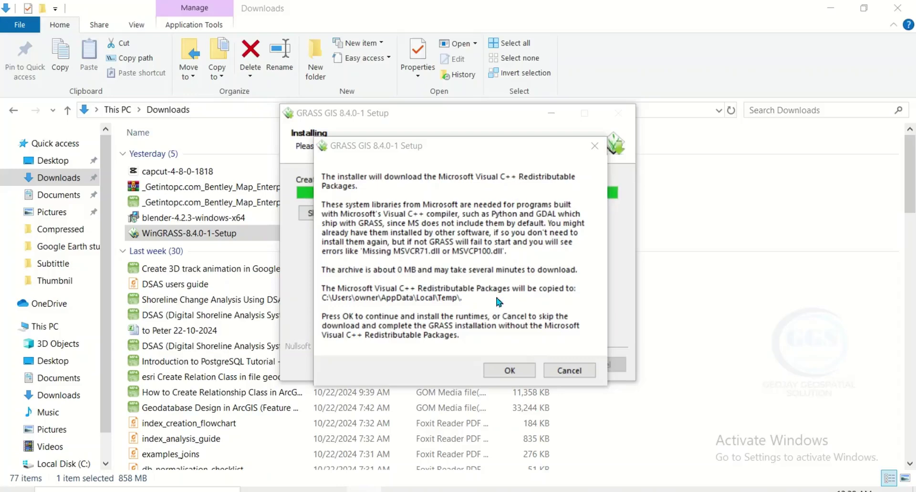
left_click(510, 371)
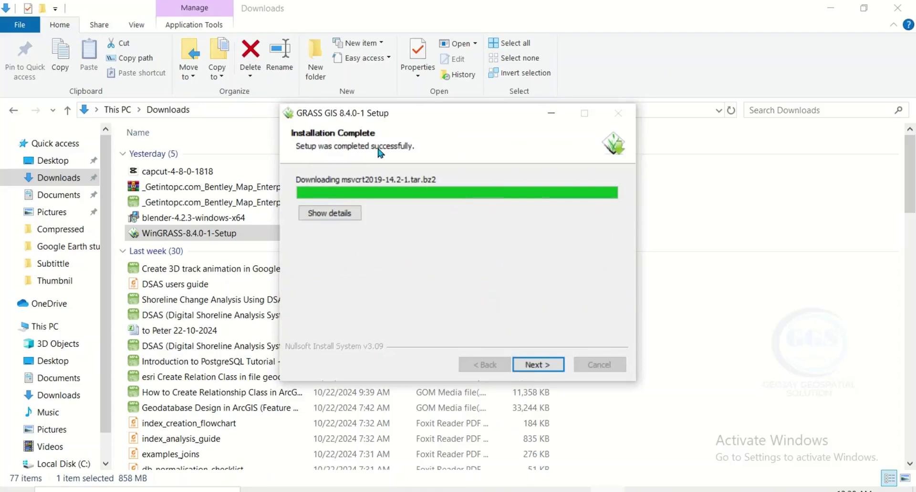
left_click(531, 366)
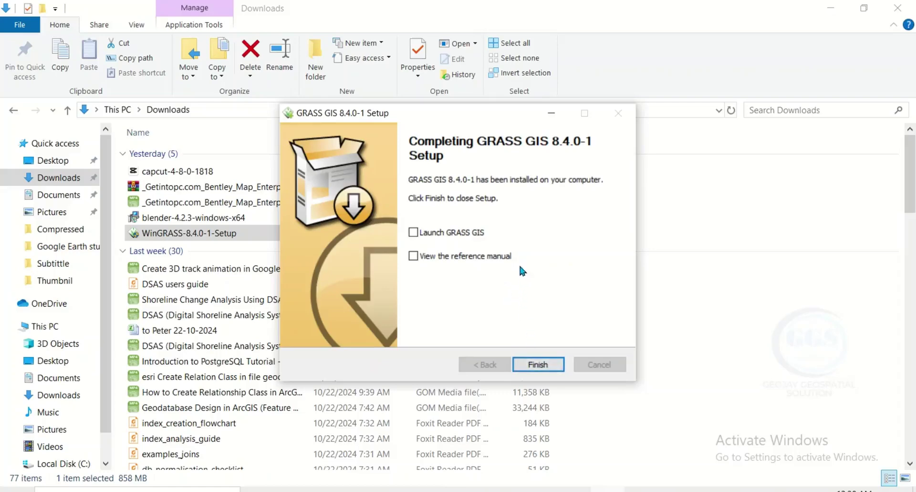
left_click(541, 368)
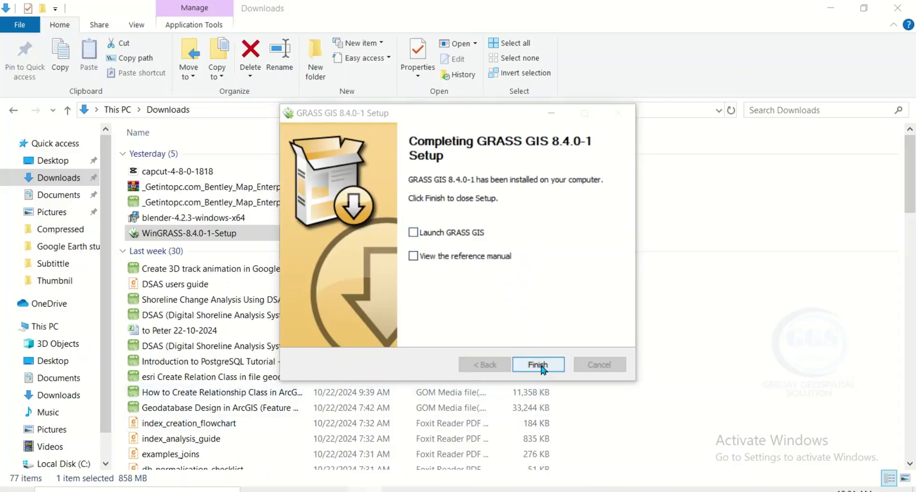